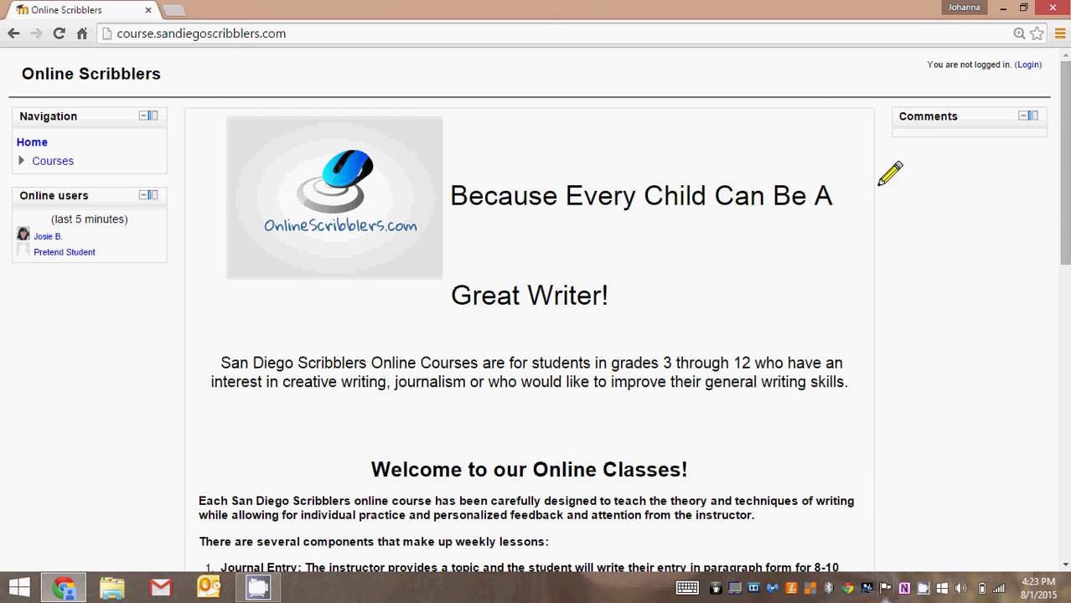
# Log in to Online Scribblers with the student username and password, replacing the prefilled username
pyautogui.click(1027, 65)
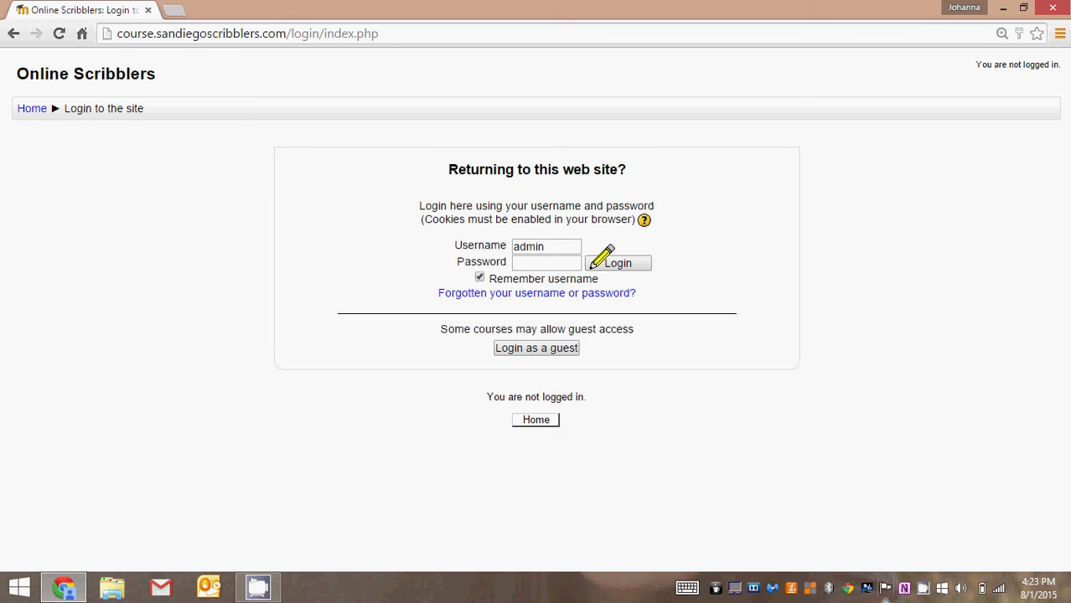
pyautogui.doubleClick(521, 247)
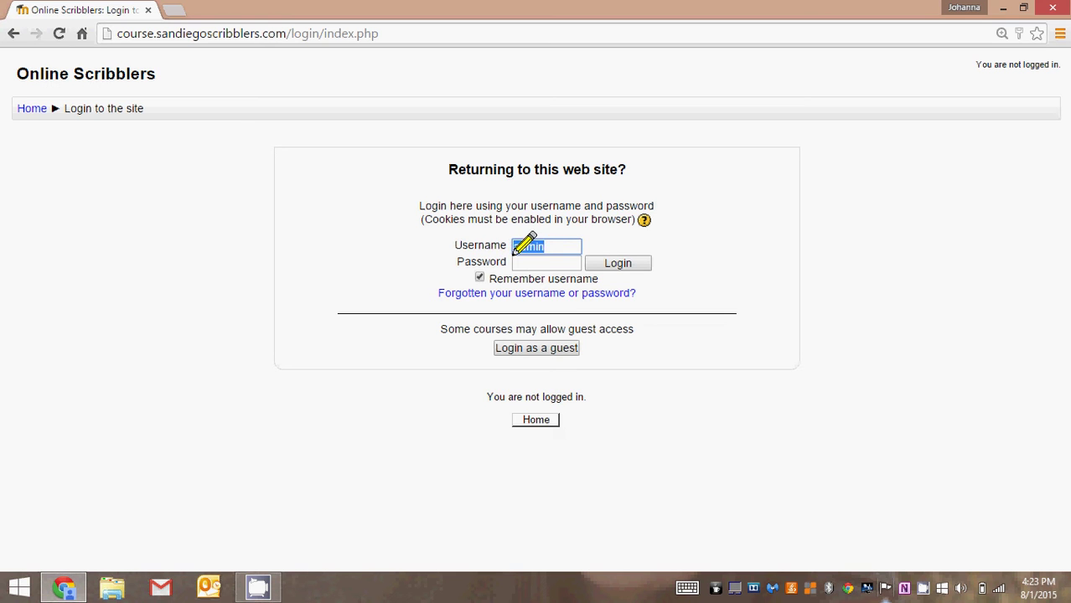
pyautogui.press('BackSpace')
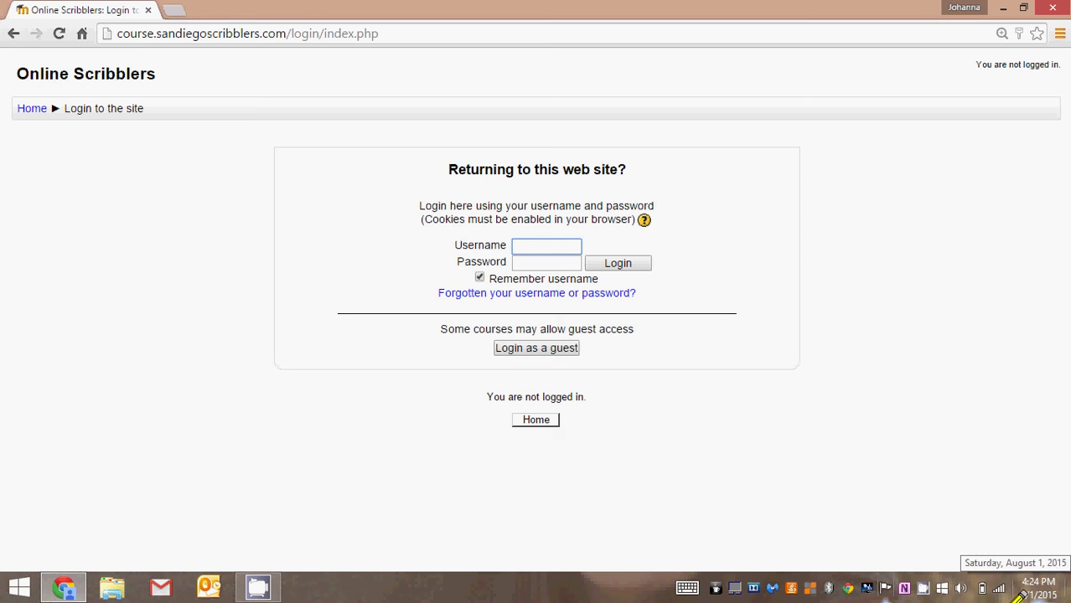
pyautogui.write('pretend')
pyautogui.press('Tab')
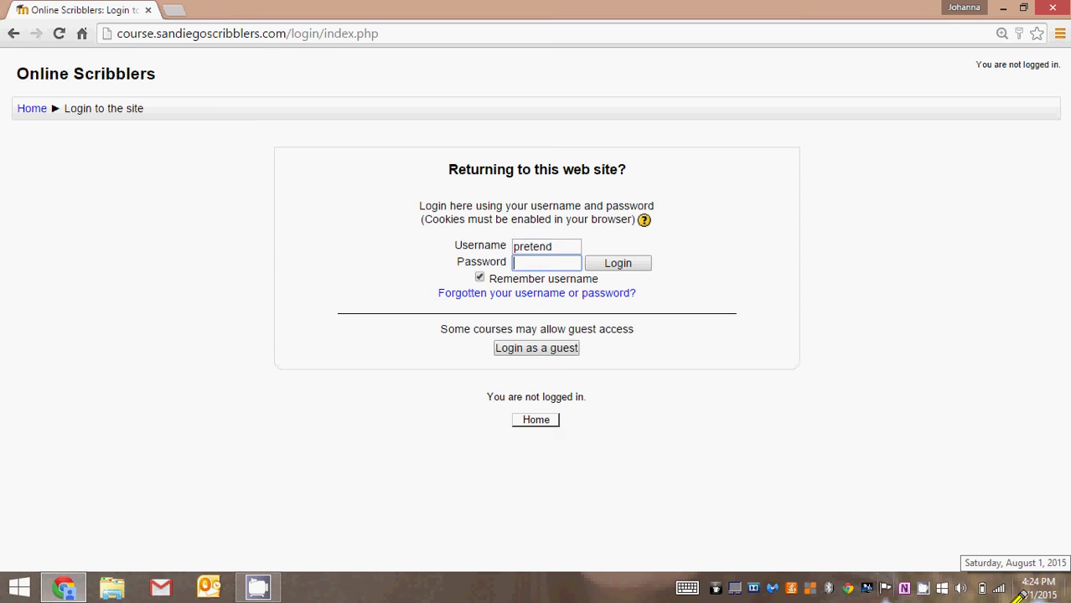
pyautogui.write('pretend123')
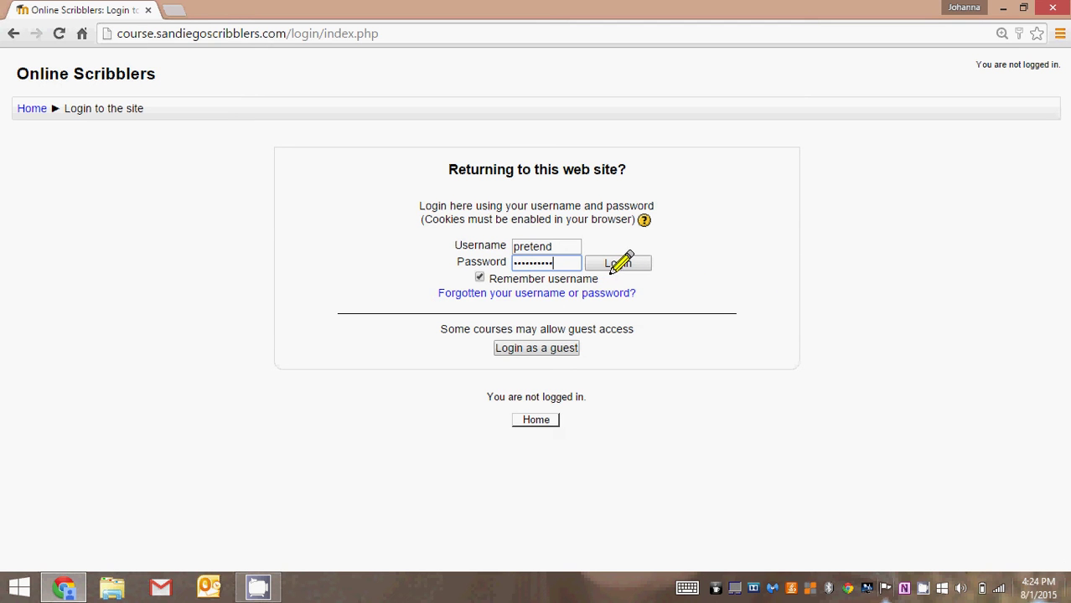
pyautogui.press('Return')
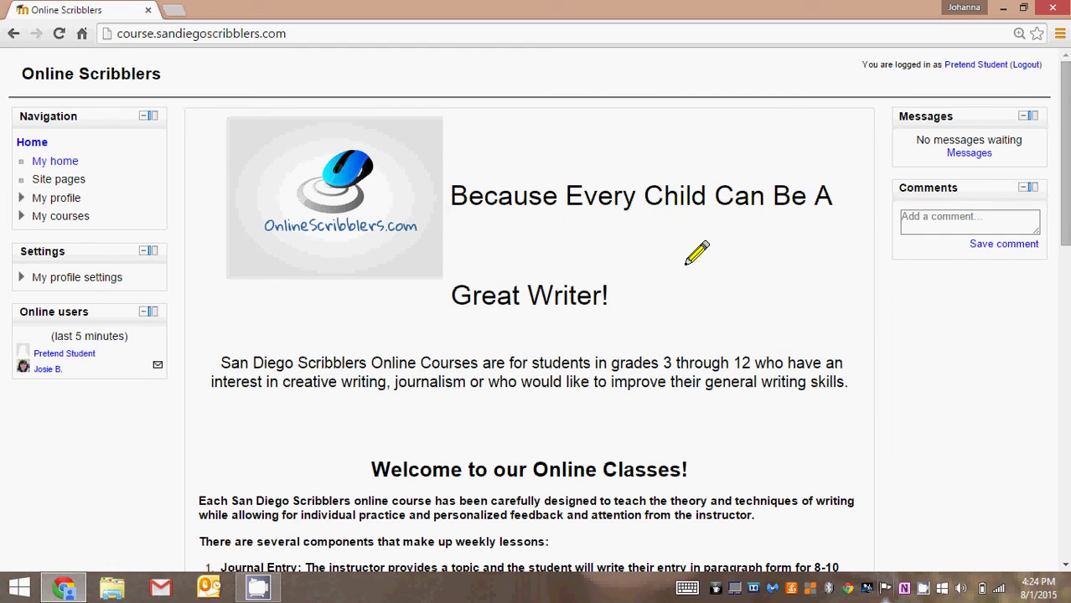
pyautogui.scroll(-5, 696, 254)
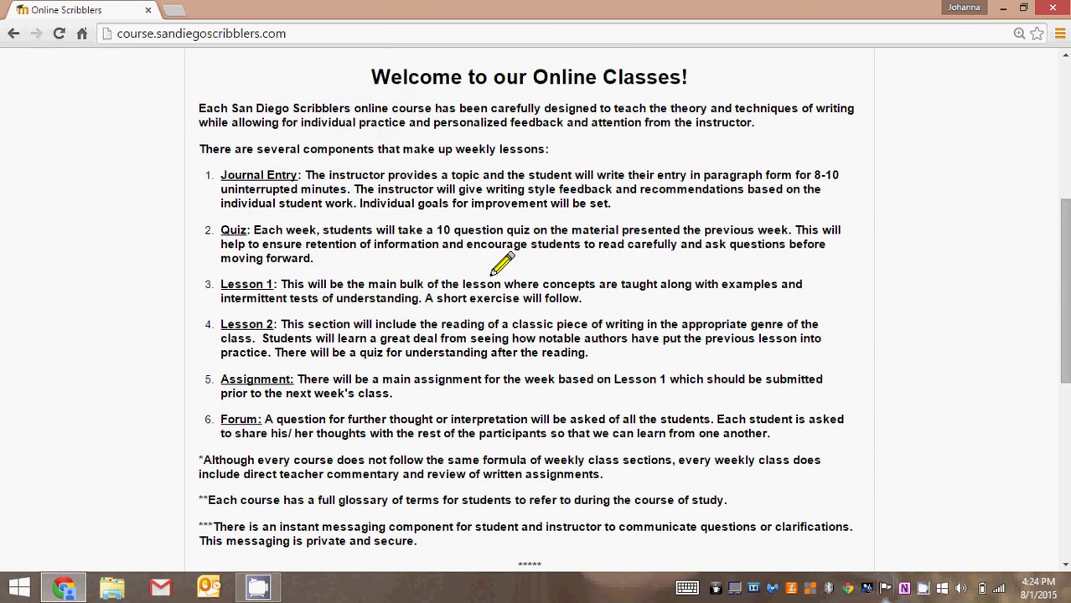
pyautogui.scroll(-5, 494, 317)
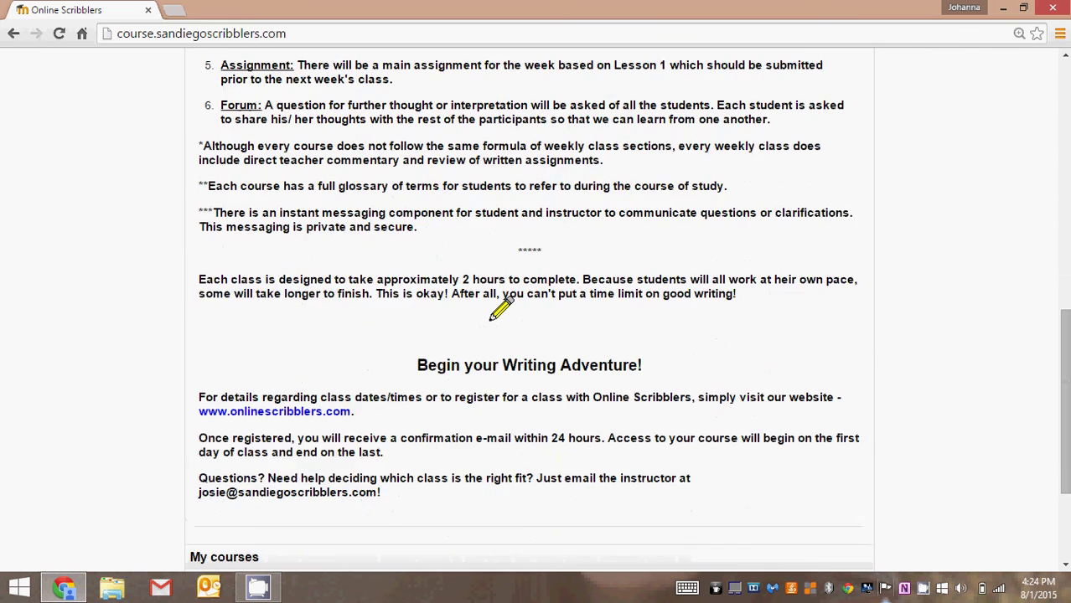
pyautogui.scroll(-2, 494, 317)
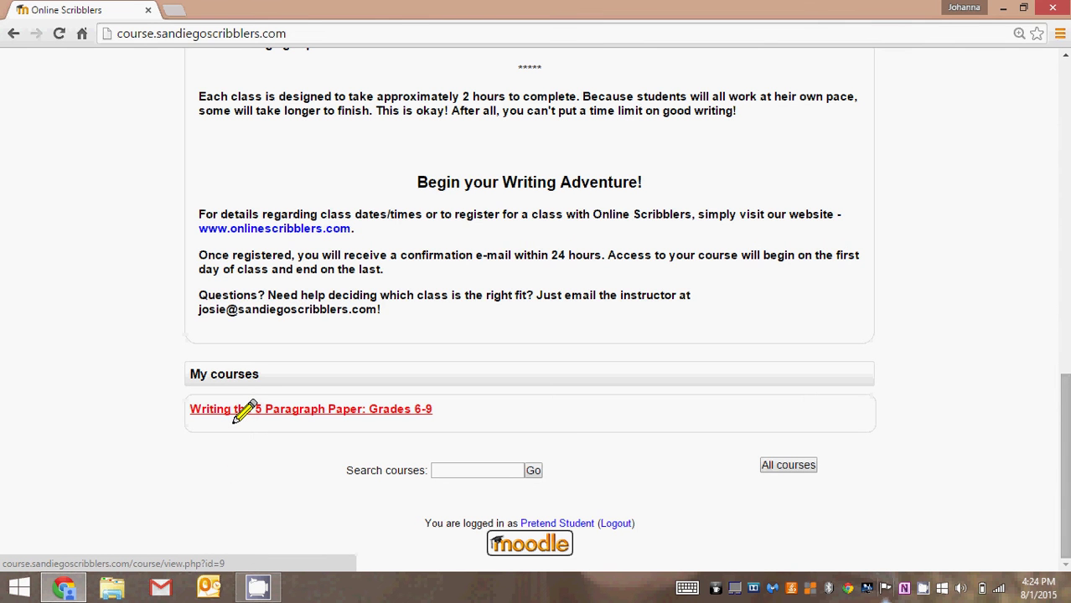
pyautogui.scroll(13, 243, 410)
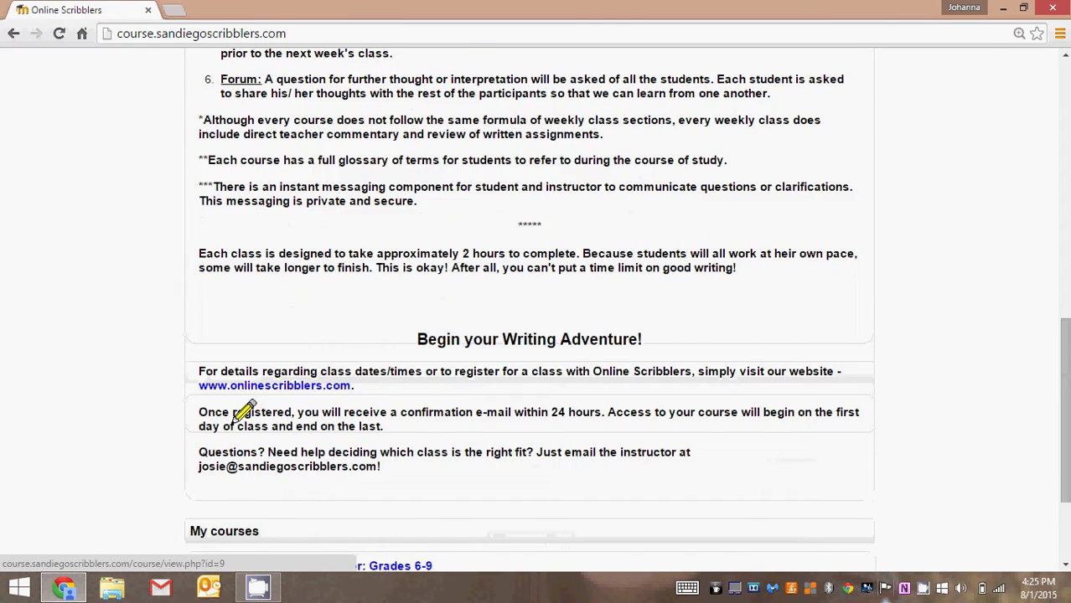
pyautogui.scroll(2, 243, 411)
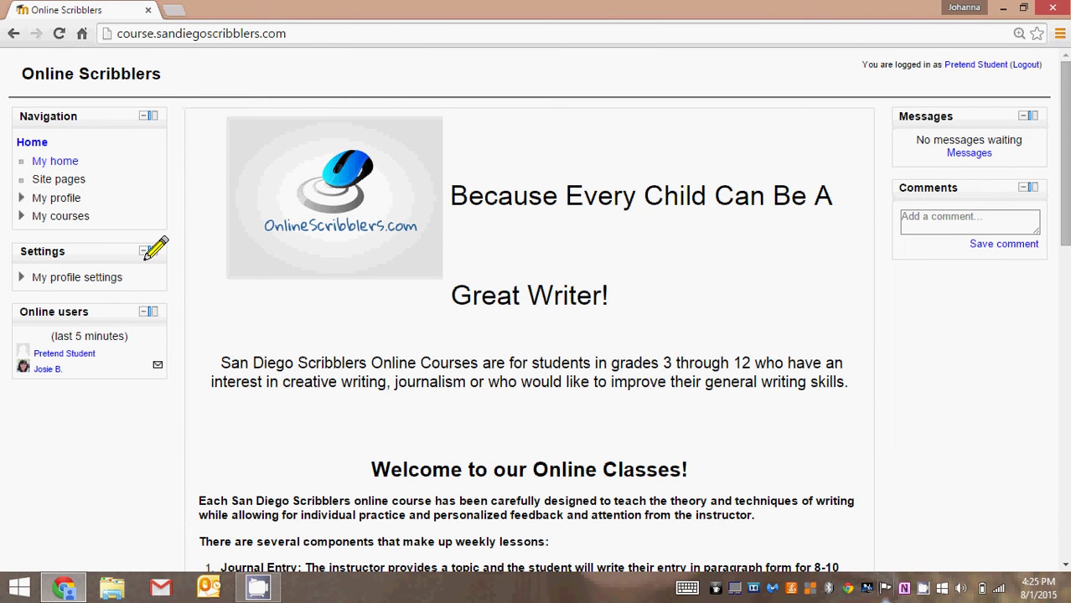
pyautogui.click(25, 142)
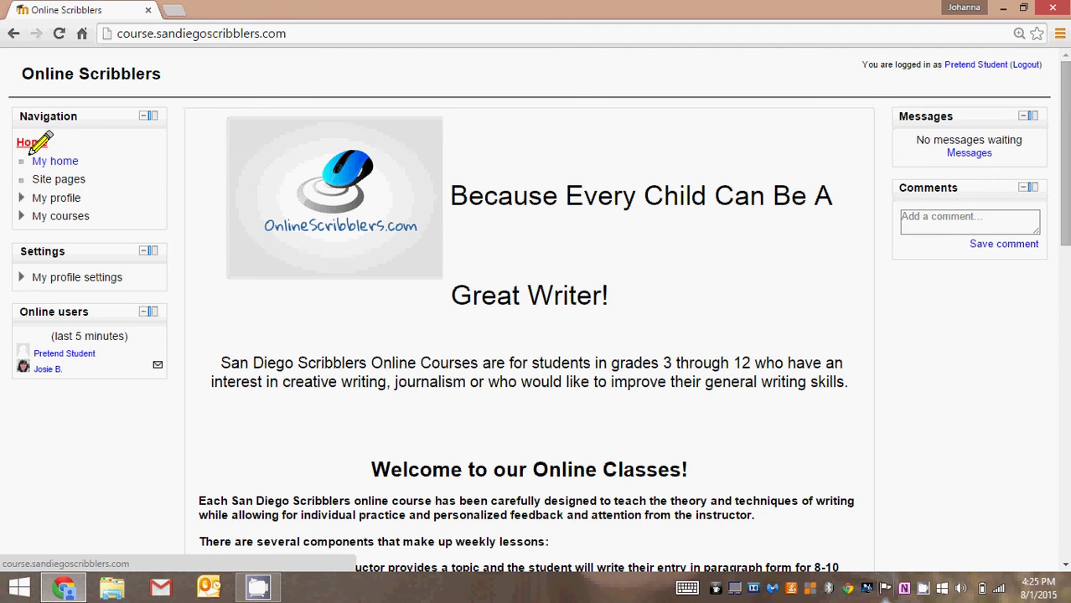
# Open My home to see the 5 Paragraph Paper course's assignments and forums
pyautogui.click(60, 161)
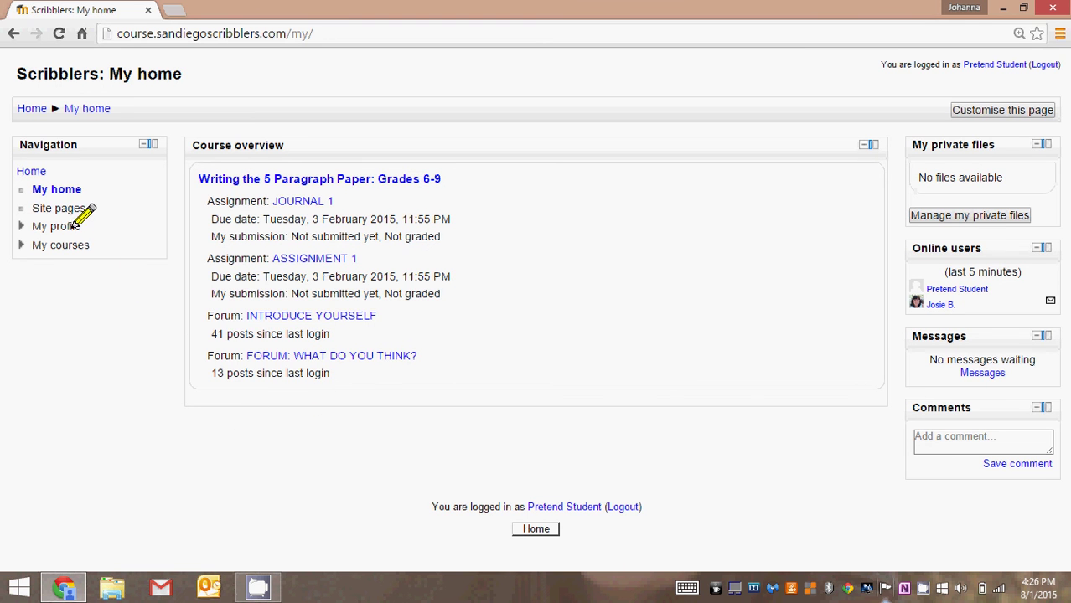
# From the front page, open the student's profile via My profile > View profile
pyautogui.click(20, 174)
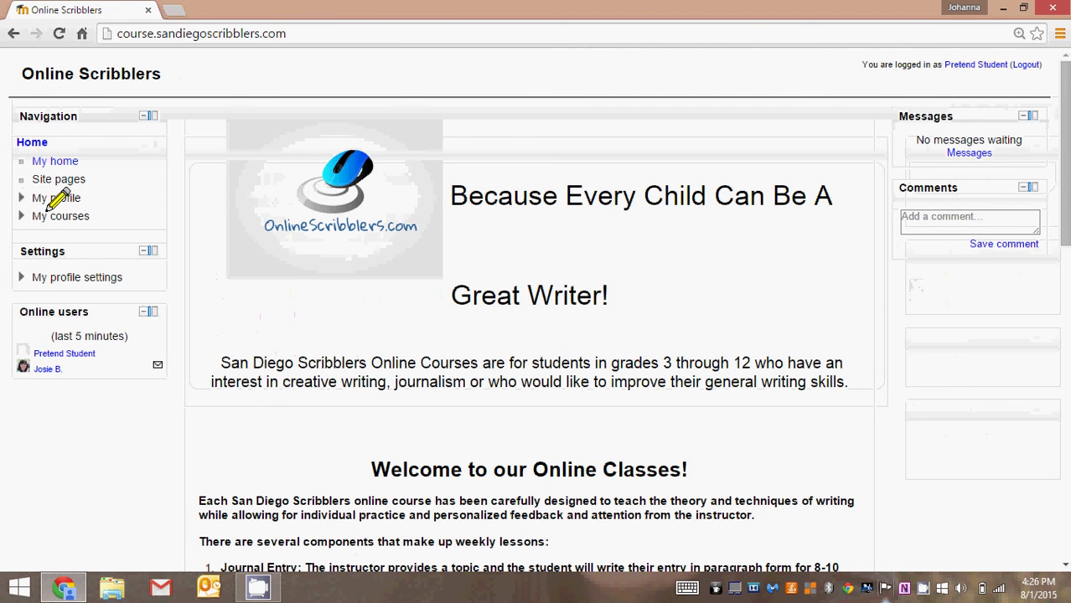
pyautogui.click(52, 201)
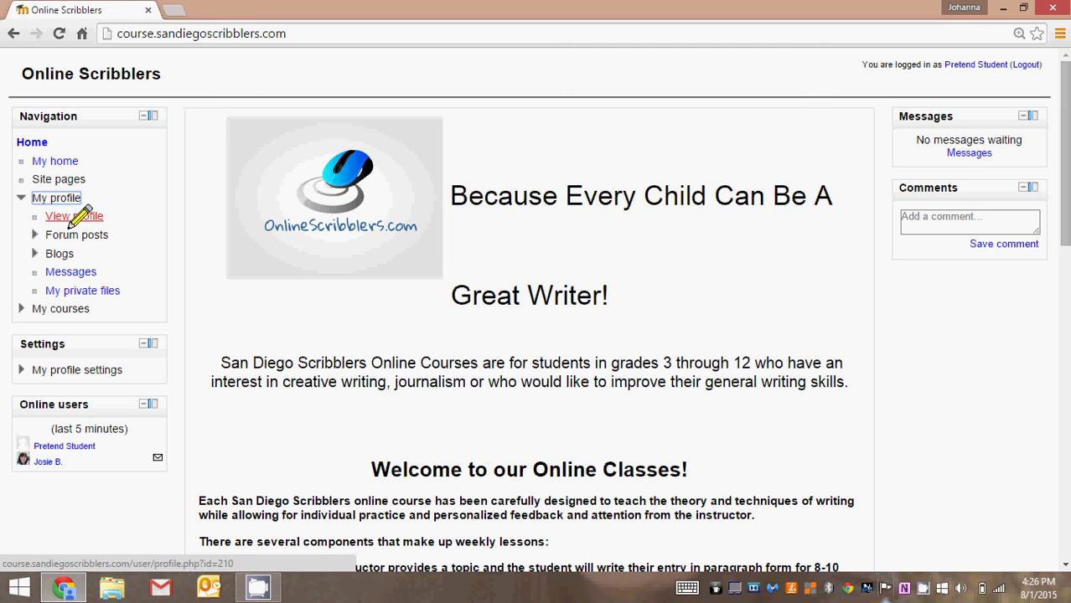
pyautogui.click(77, 215)
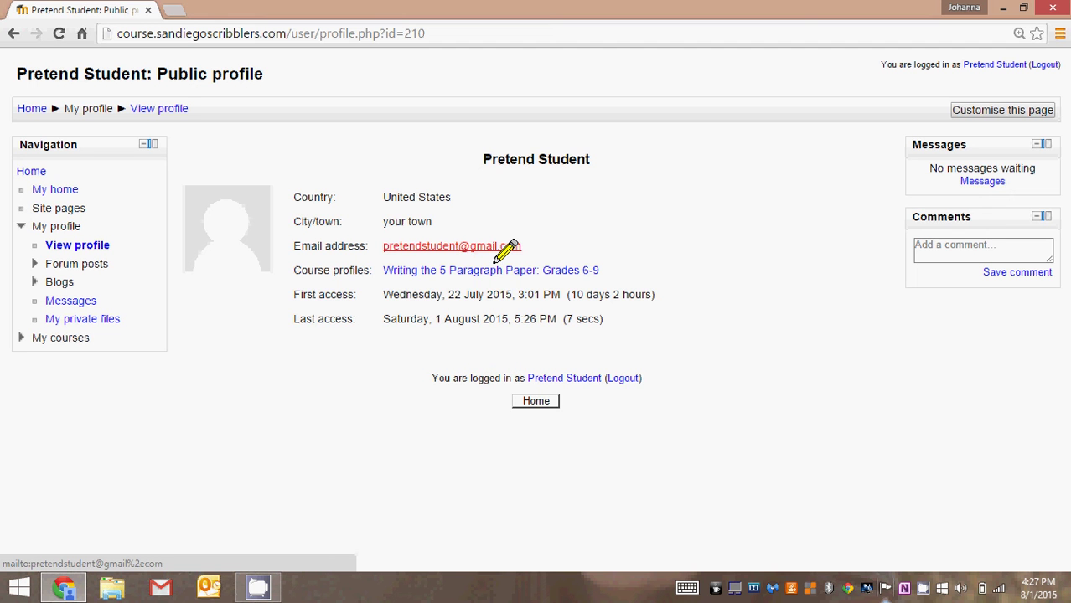
pyautogui.click(494, 248)
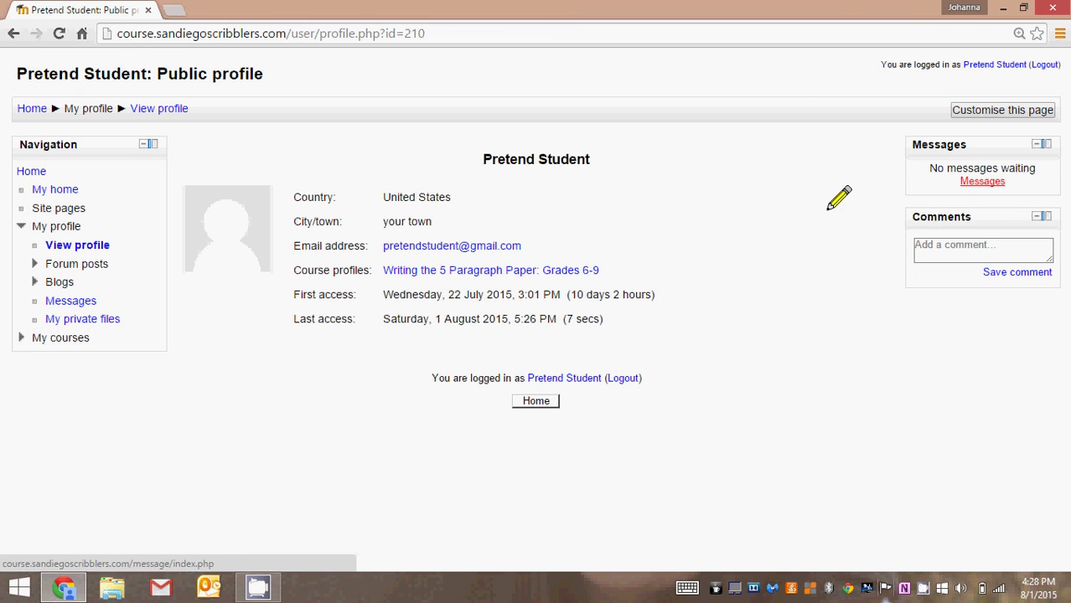
# Open Messages under My profile and click into the people search box
pyautogui.click(64, 303)
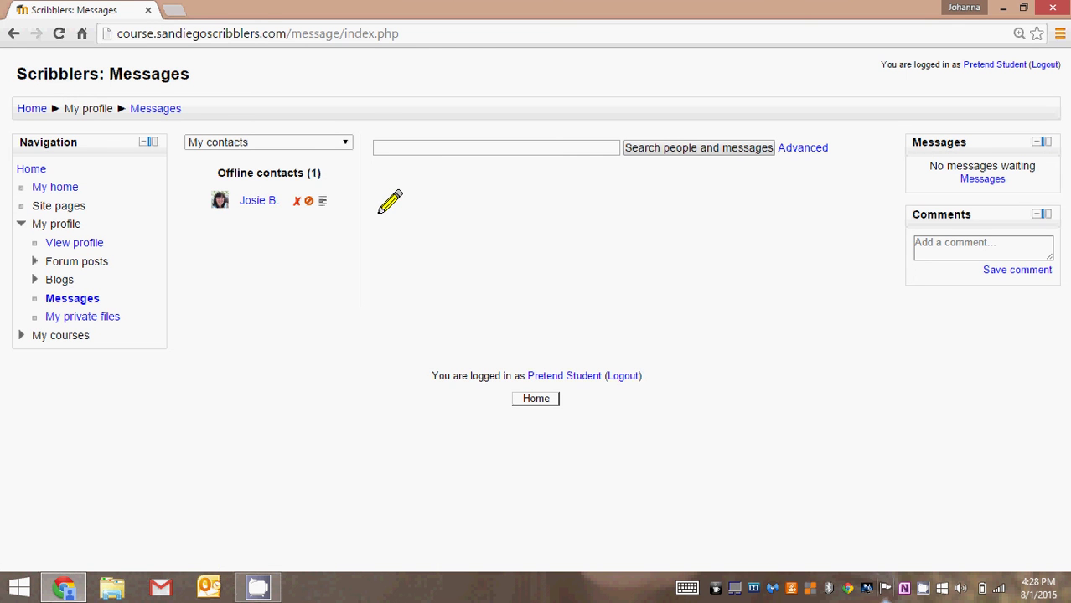
pyautogui.click(393, 156)
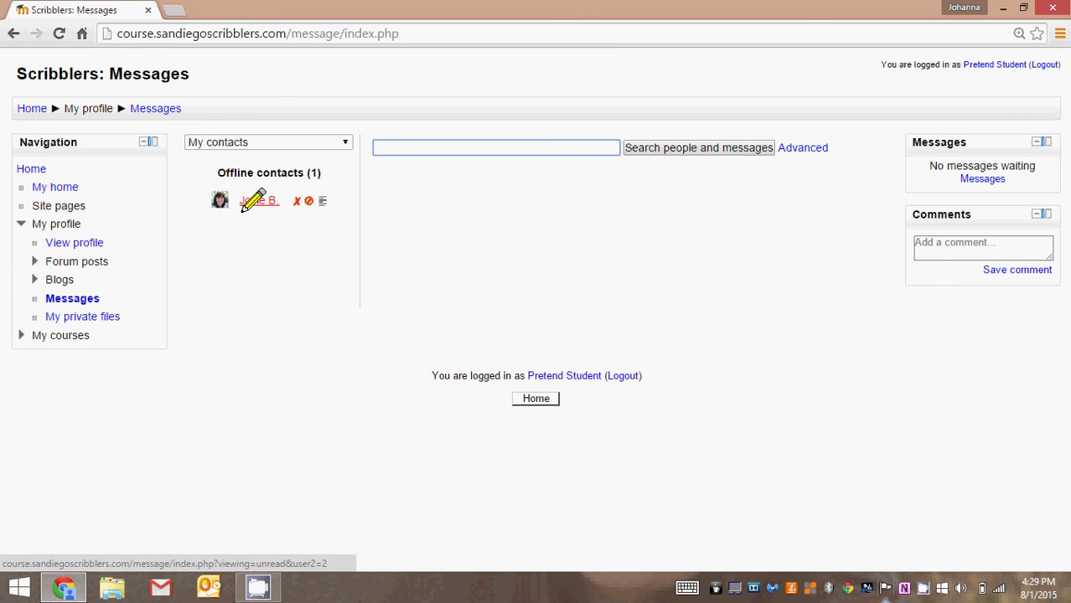
# Open the conversation with the teacher and scroll to her 4:10 PM get-well reply
pyautogui.click(243, 209)
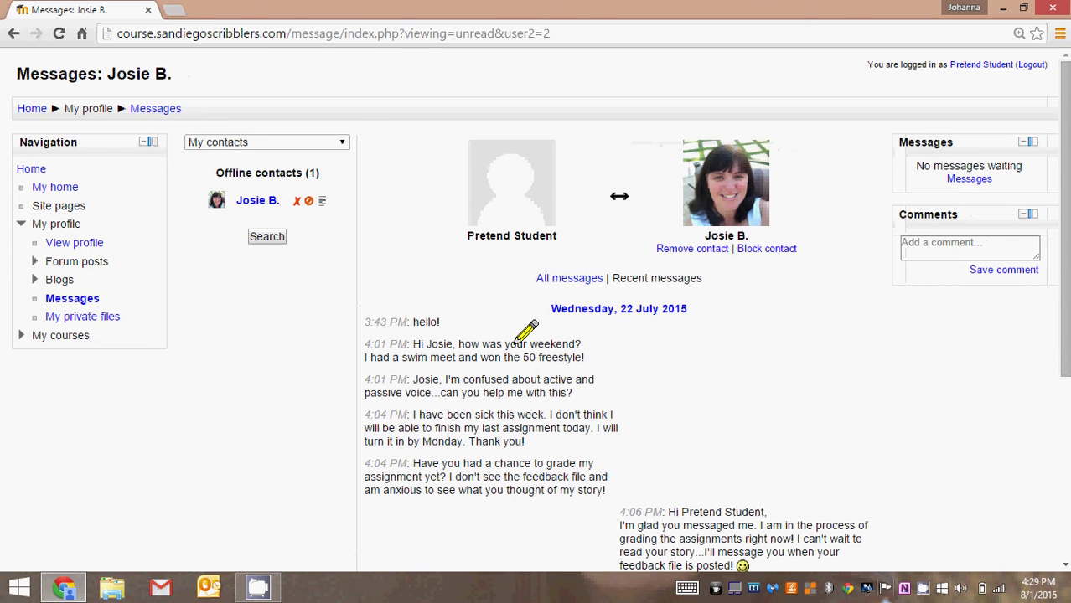
pyautogui.scroll(-4, 1062, 327)
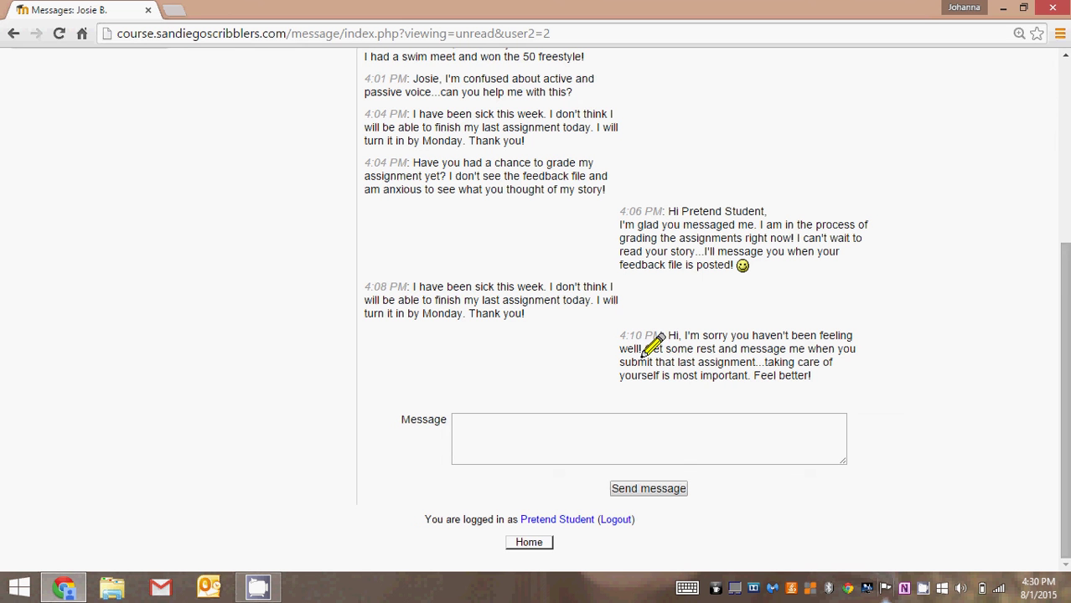
# Type 'Thanks!' into the reply box under the teacher's latest message
pyautogui.click(595, 441)
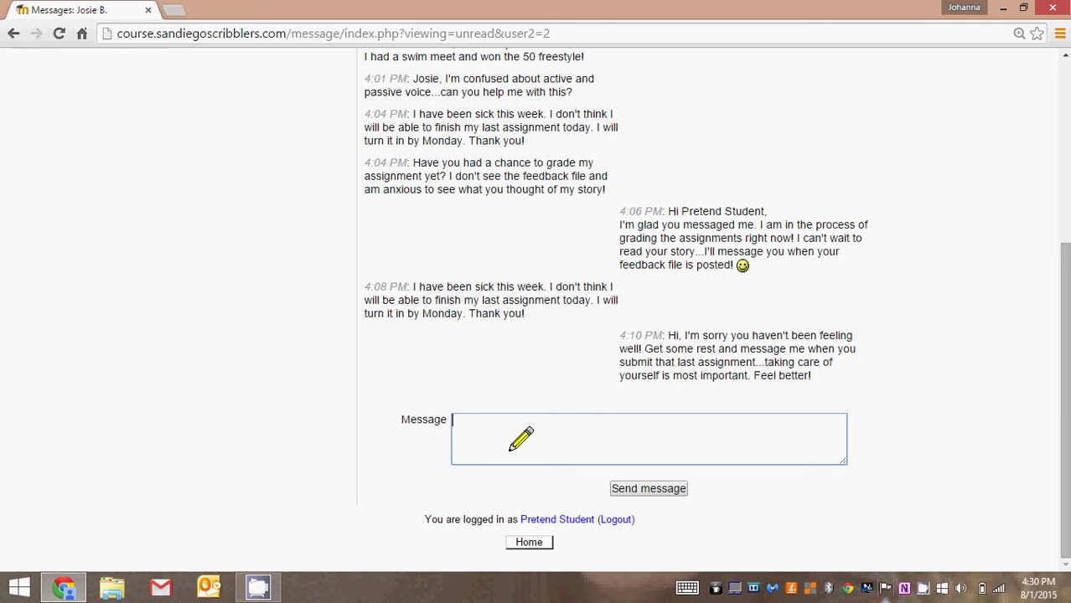
pyautogui.write('Thanks')
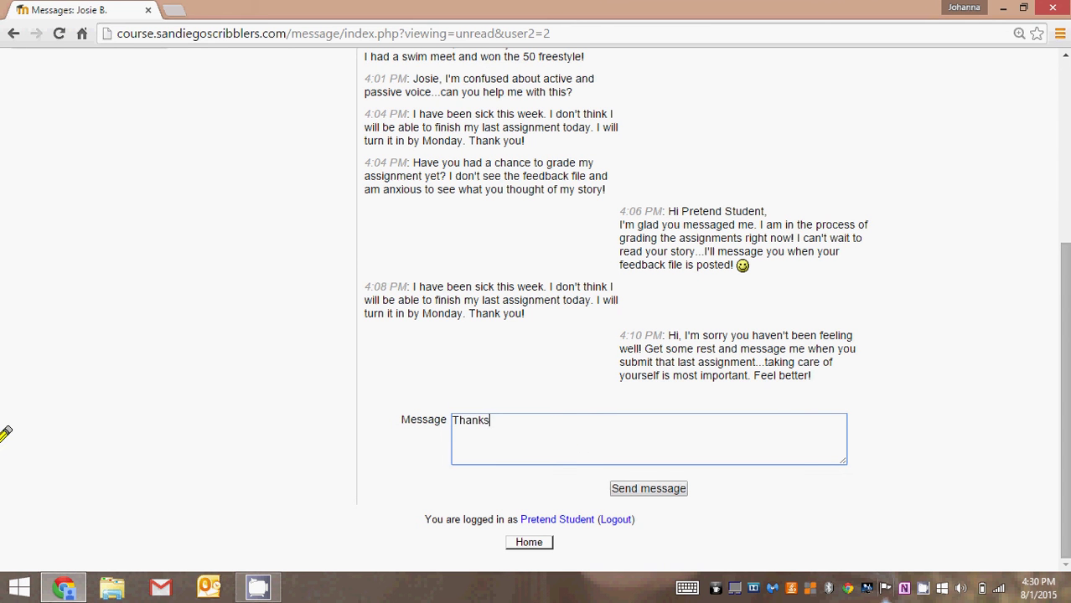
pyautogui.write('!')
# Send the 'Thanks!' reply to the teacher and return to the site home page
pyautogui.click(624, 490)
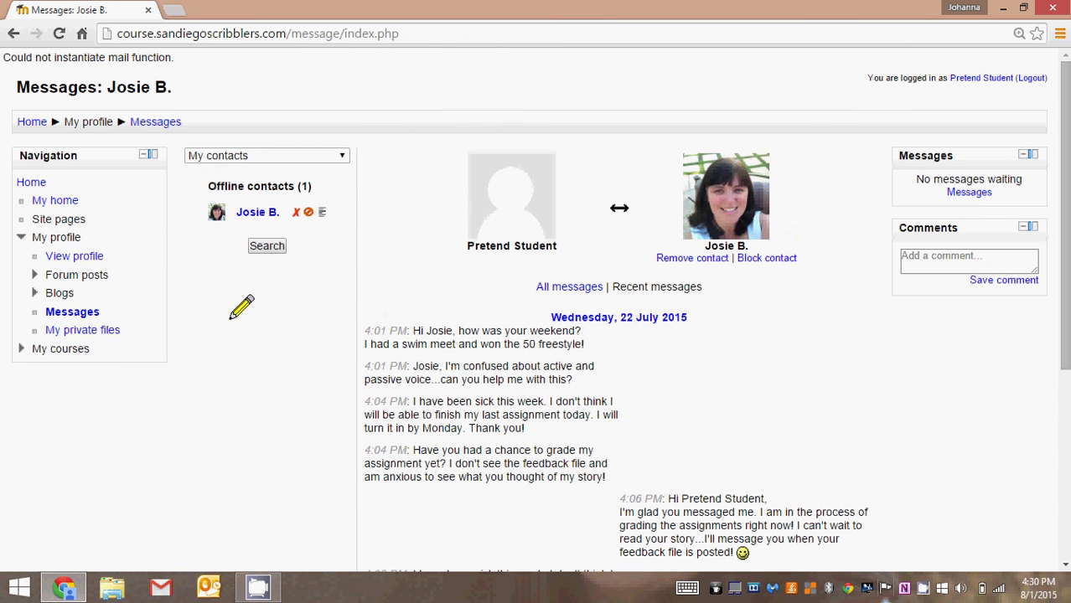
pyautogui.click(18, 184)
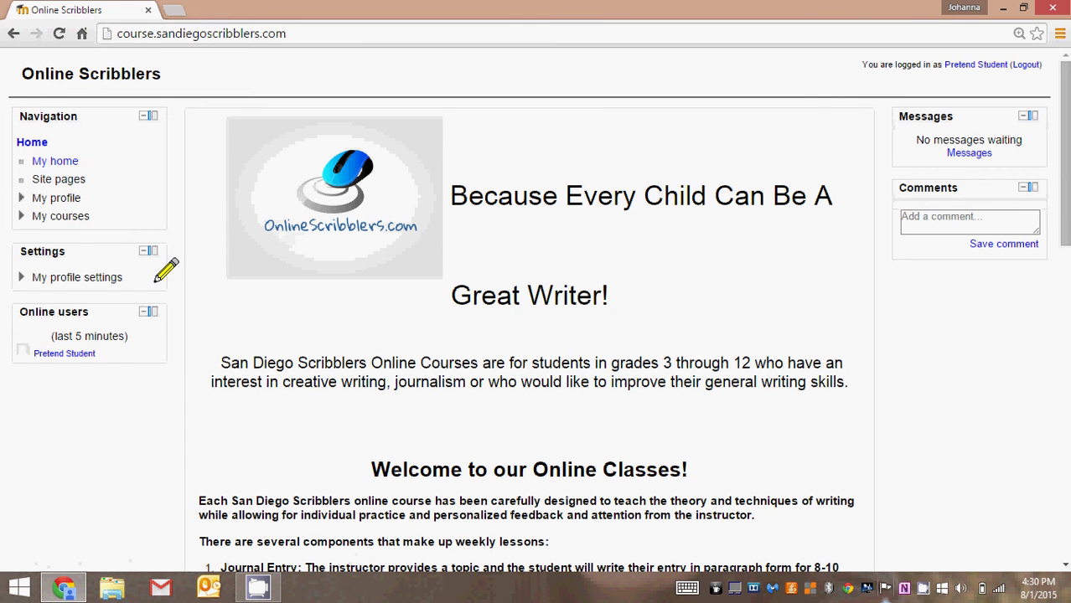
# Expand My profile and My courses in Navigation to show the 5 Paragraph Paper course
pyautogui.click(54, 202)
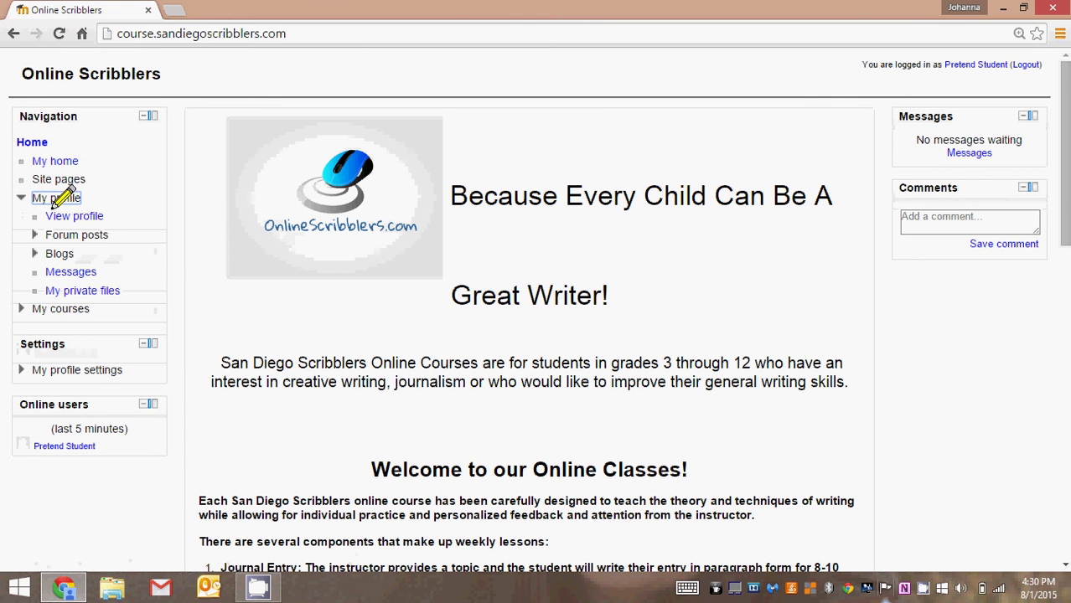
pyautogui.click(72, 309)
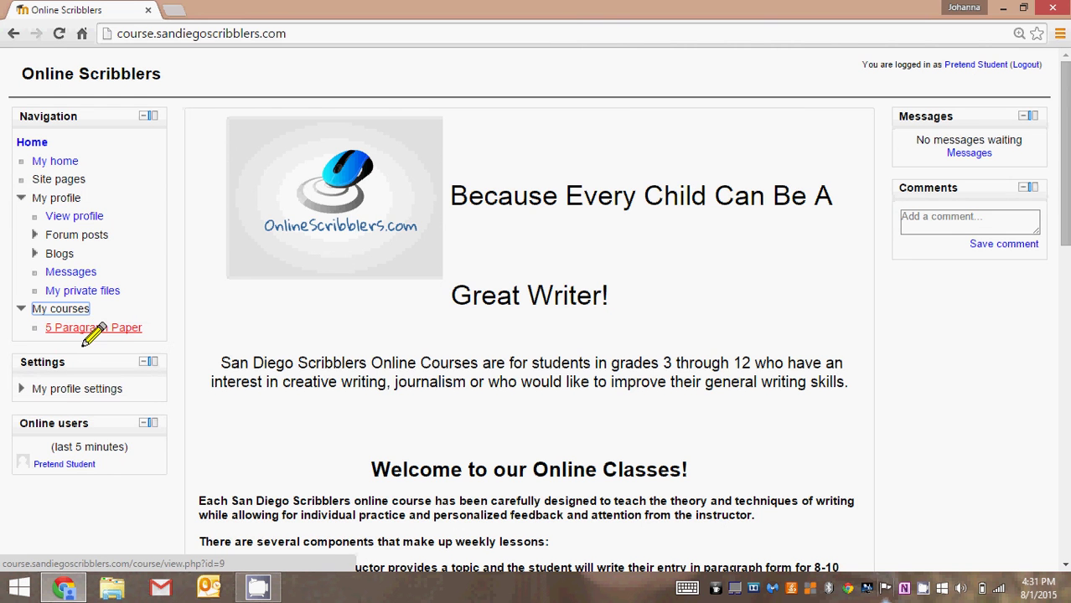
pyautogui.scroll(-10, 226, 375)
pyautogui.scroll(-1, 220, 383)
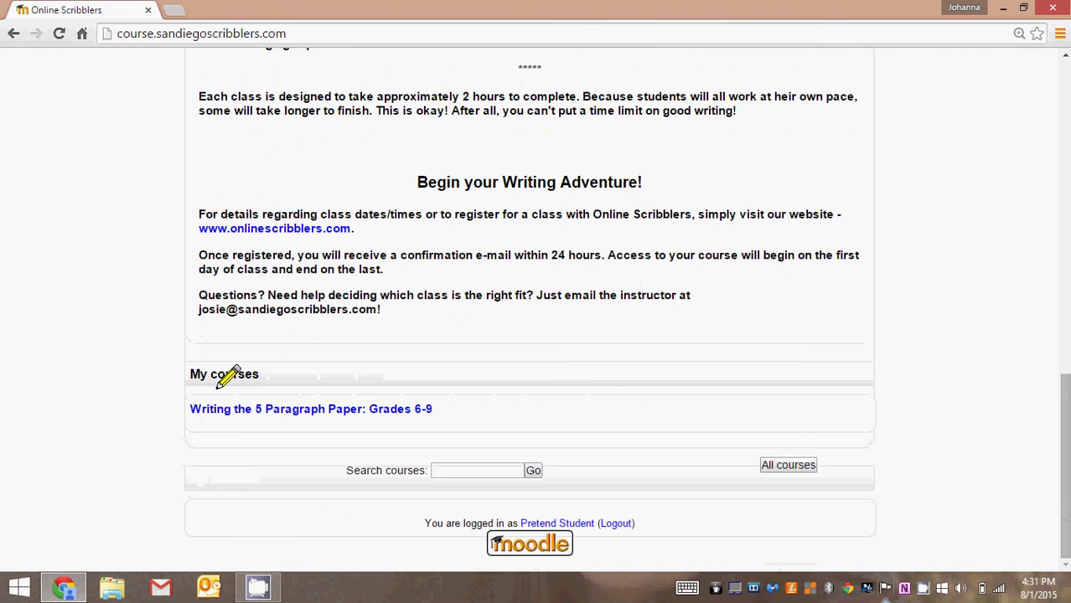
pyautogui.scroll(2, 219, 384)
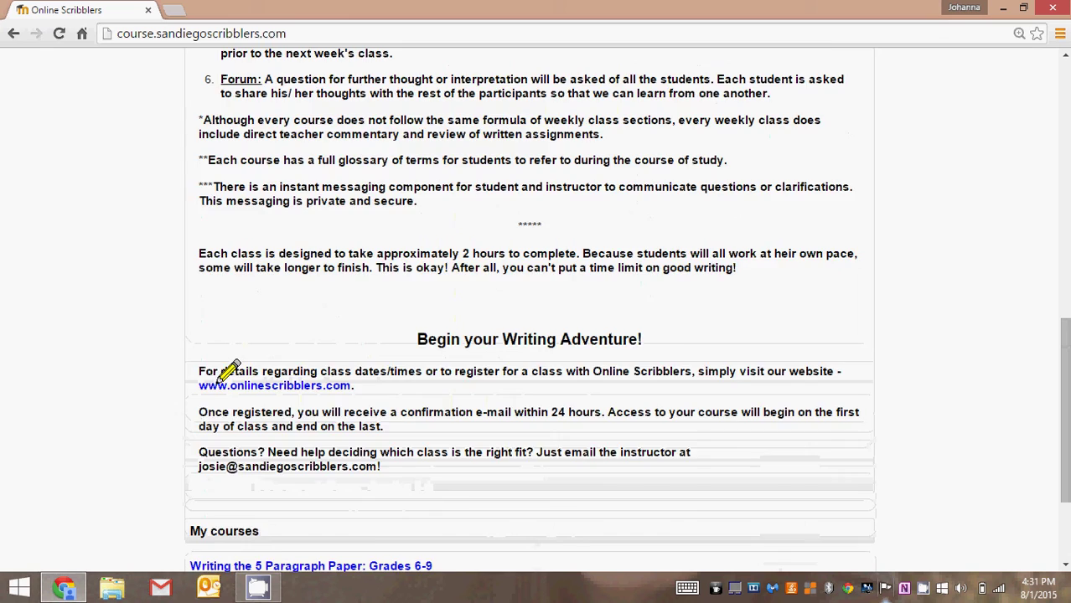
pyautogui.scroll(2, 223, 377)
pyautogui.scroll(5, 184, 348)
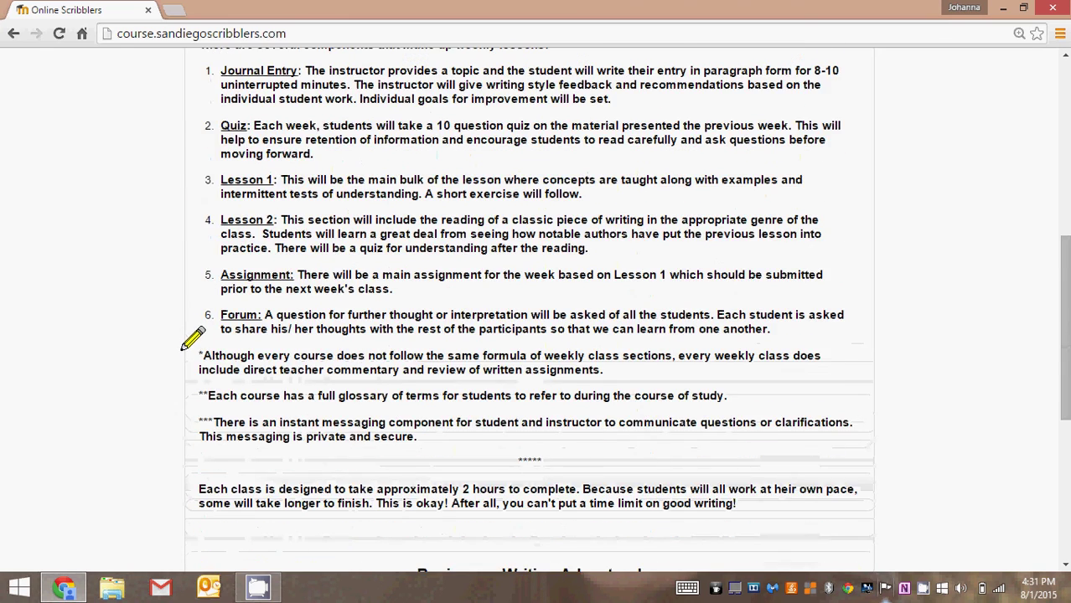
pyautogui.scroll(3, 179, 277)
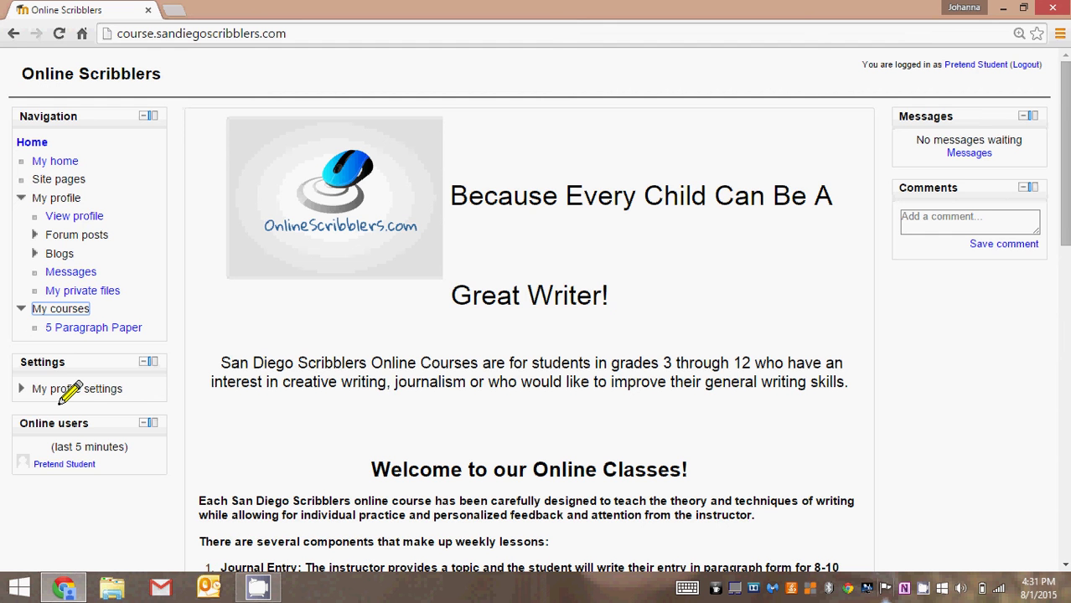
# Open Edit profile and keep Email display at 'Hide my email address from everyone'
pyautogui.click(61, 390)
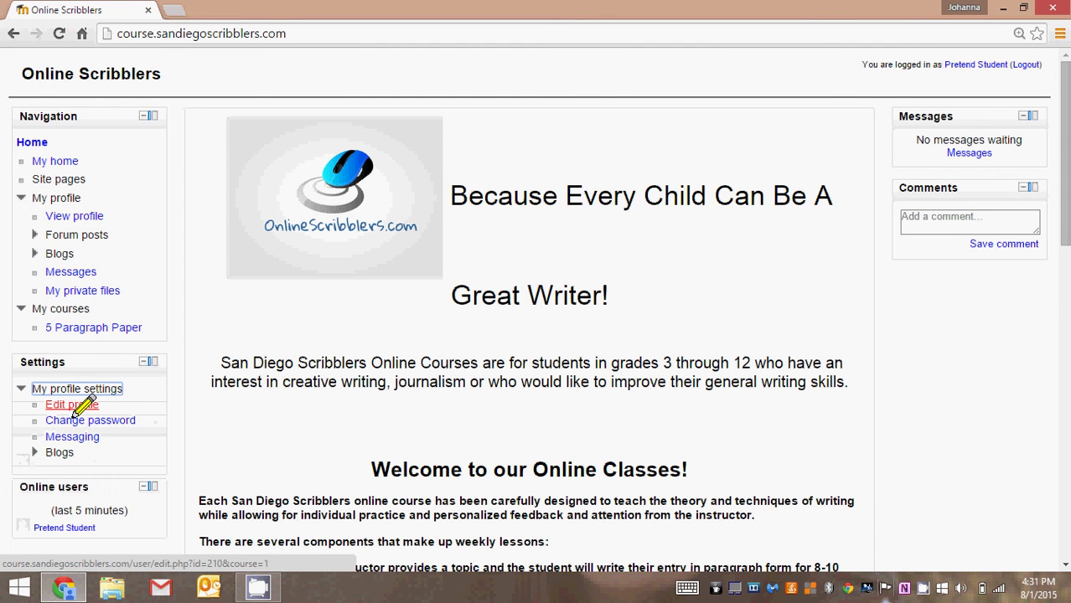
pyautogui.click(74, 408)
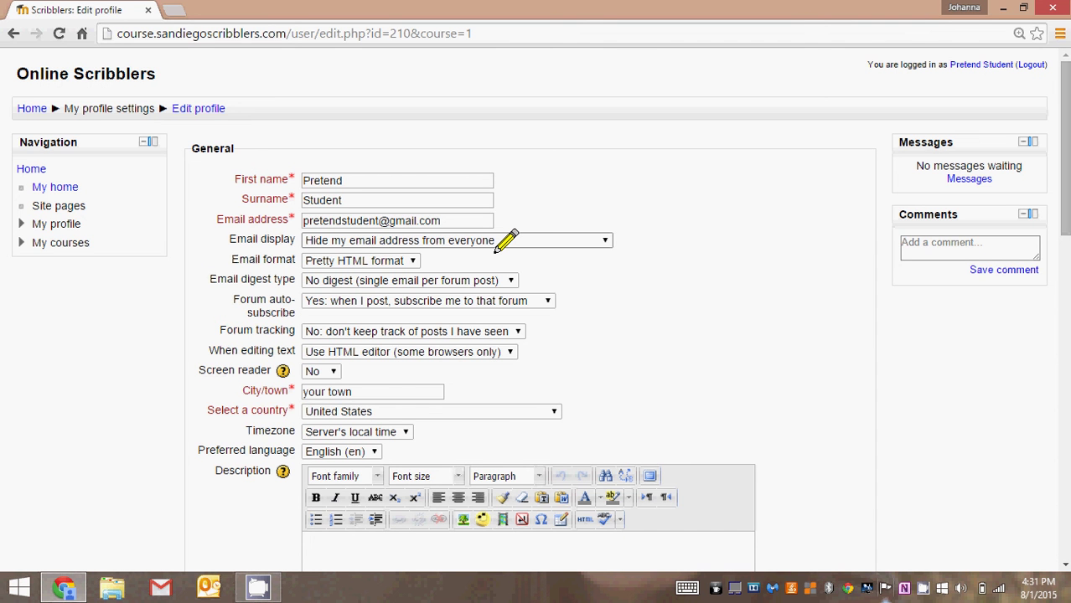
pyautogui.click(504, 244)
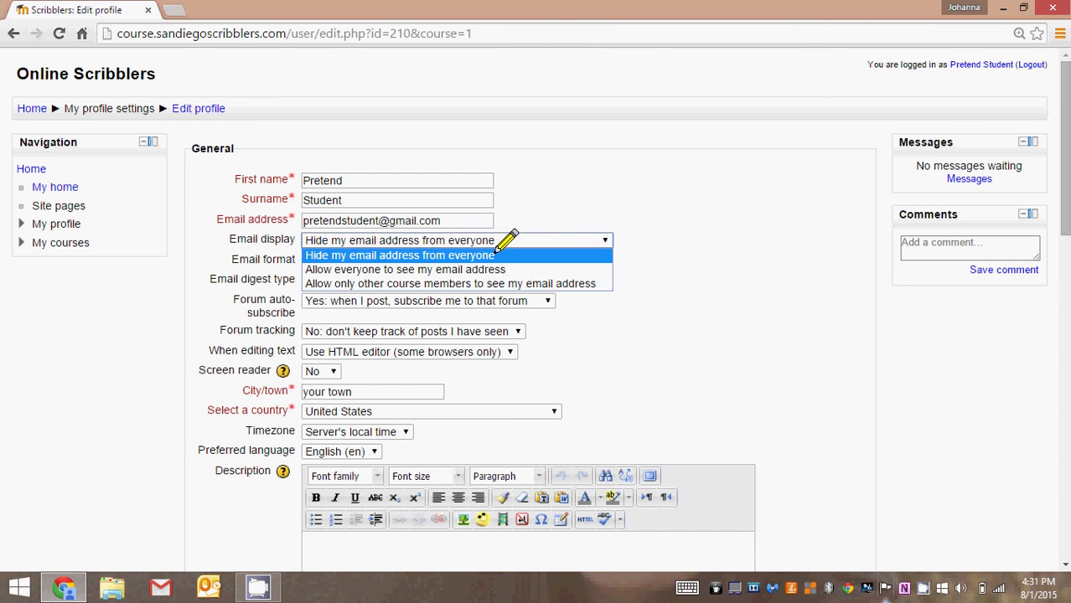
pyautogui.click(497, 249)
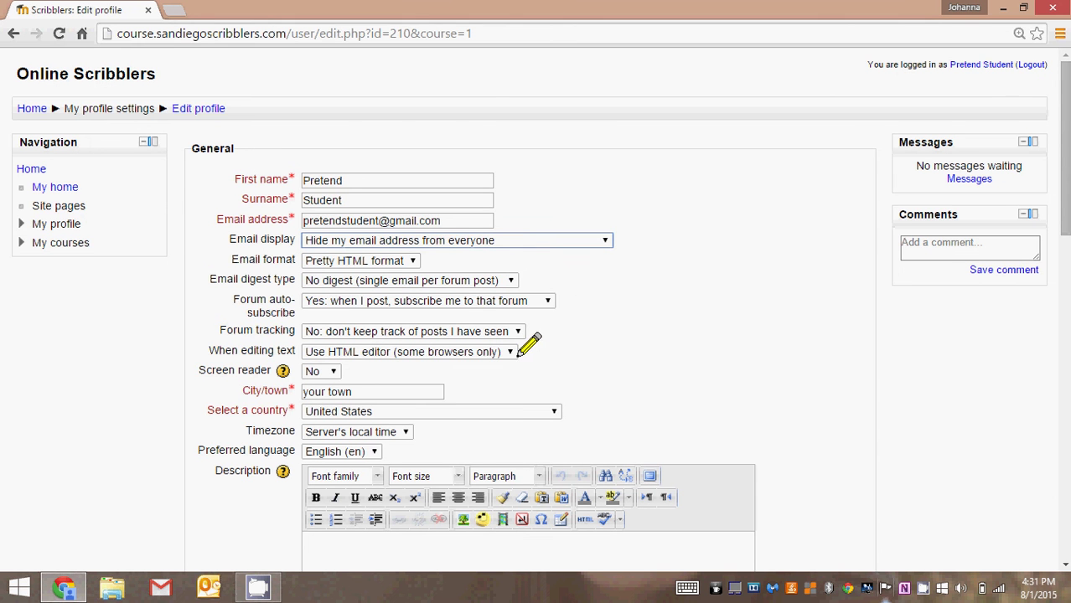
# Scroll through the Edit profile form past User picture, interests and Optional fields
pyautogui.scroll(-1, 526, 340)
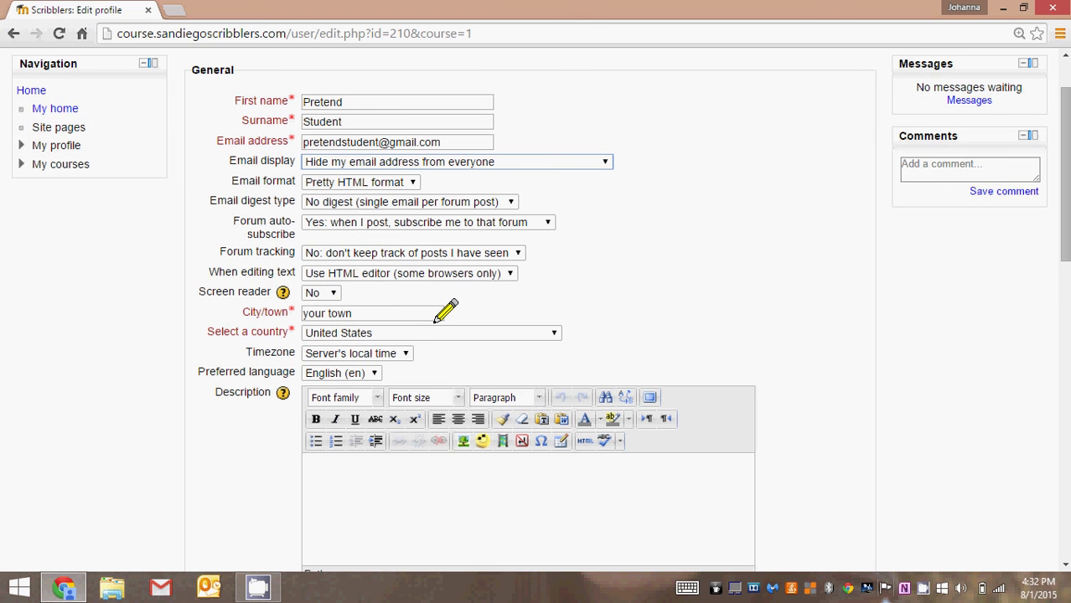
pyautogui.scroll(-2, 442, 311)
pyautogui.scroll(-4, 434, 321)
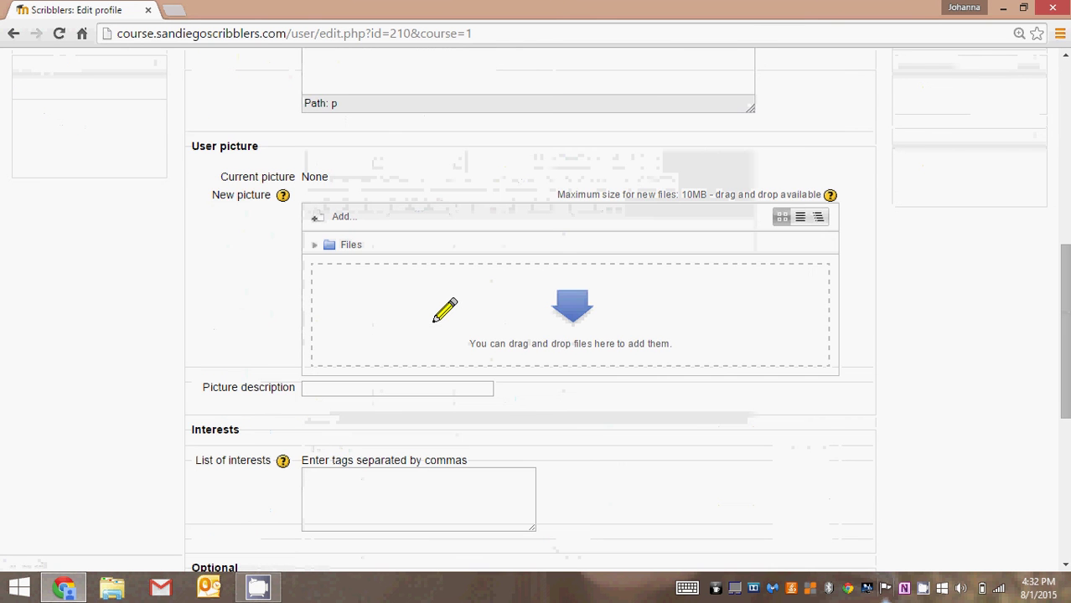
pyautogui.scroll(-1, 433, 318)
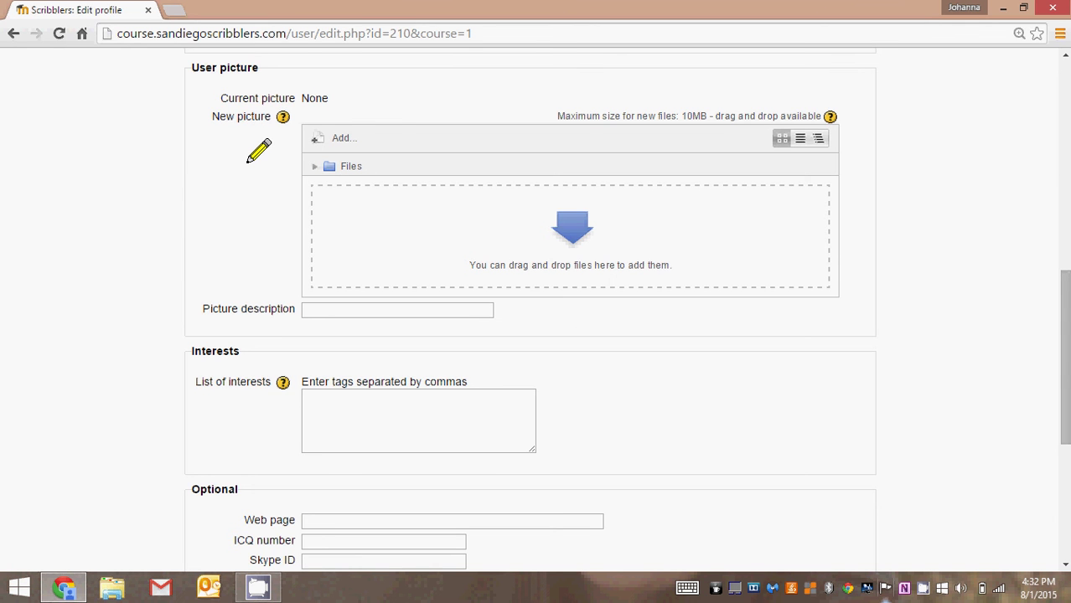
pyautogui.scroll(-4, 258, 151)
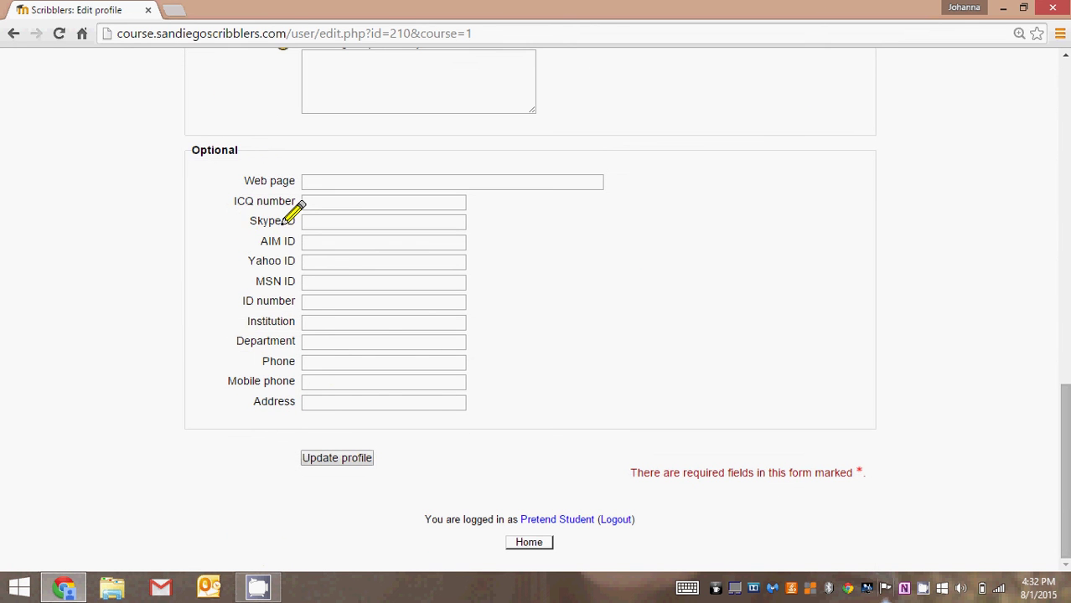
# Save the profile changes, then return to the site home with My profile settings expanded
pyautogui.click(313, 463)
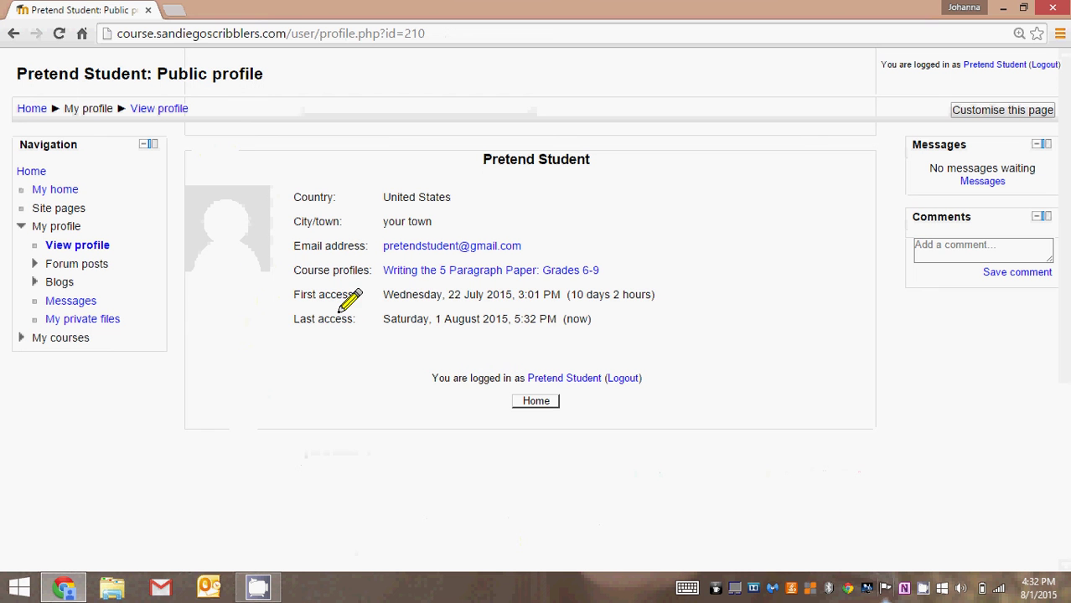
pyautogui.click(27, 174)
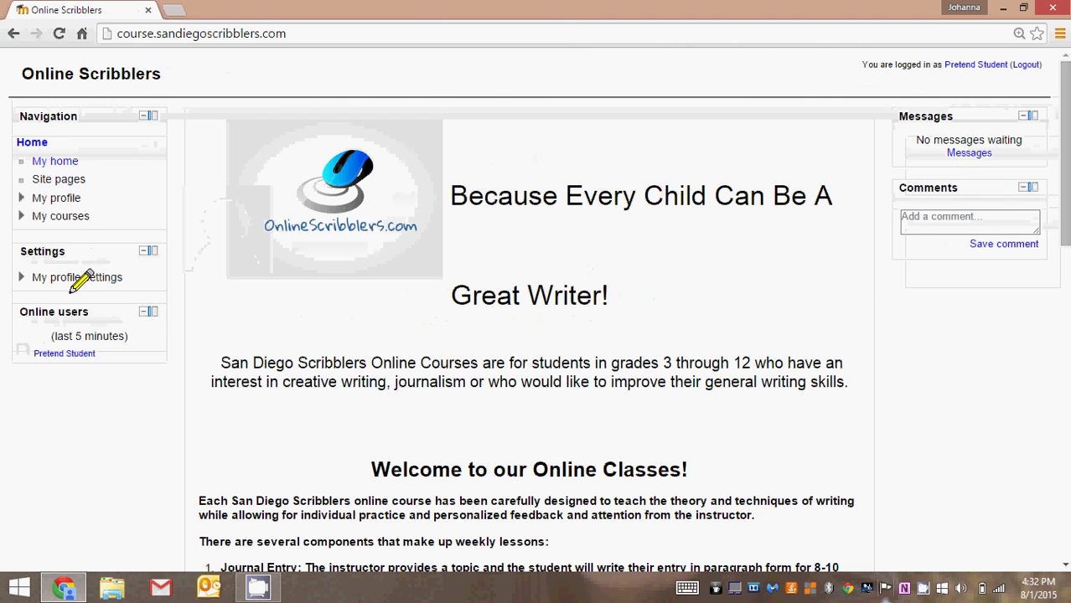
pyautogui.click(82, 280)
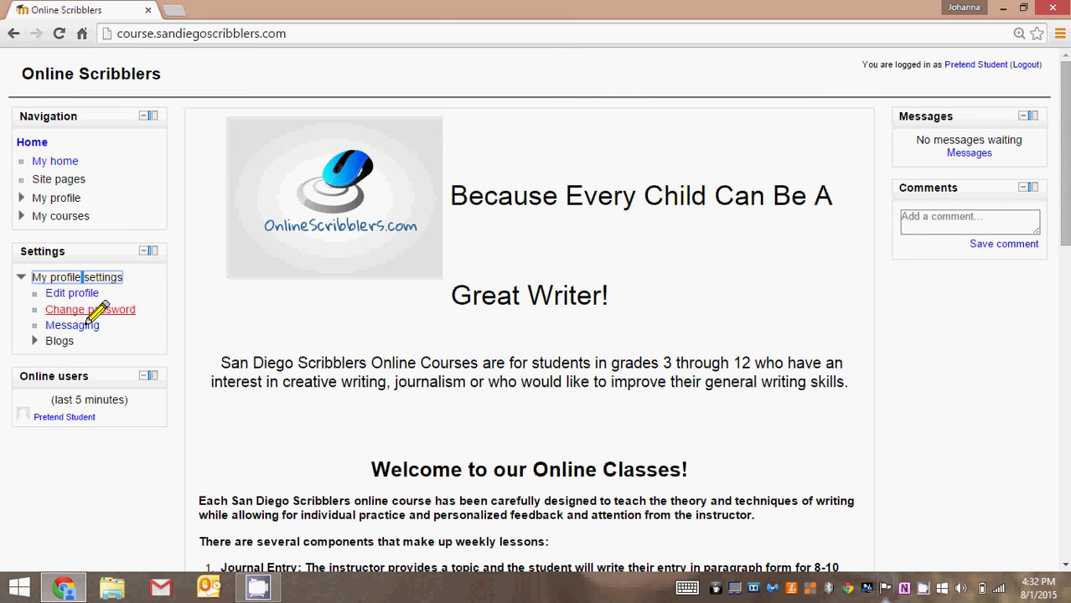
# Open the Change password page, review its requirements, and cancel without setting a new password
pyautogui.click(93, 312)
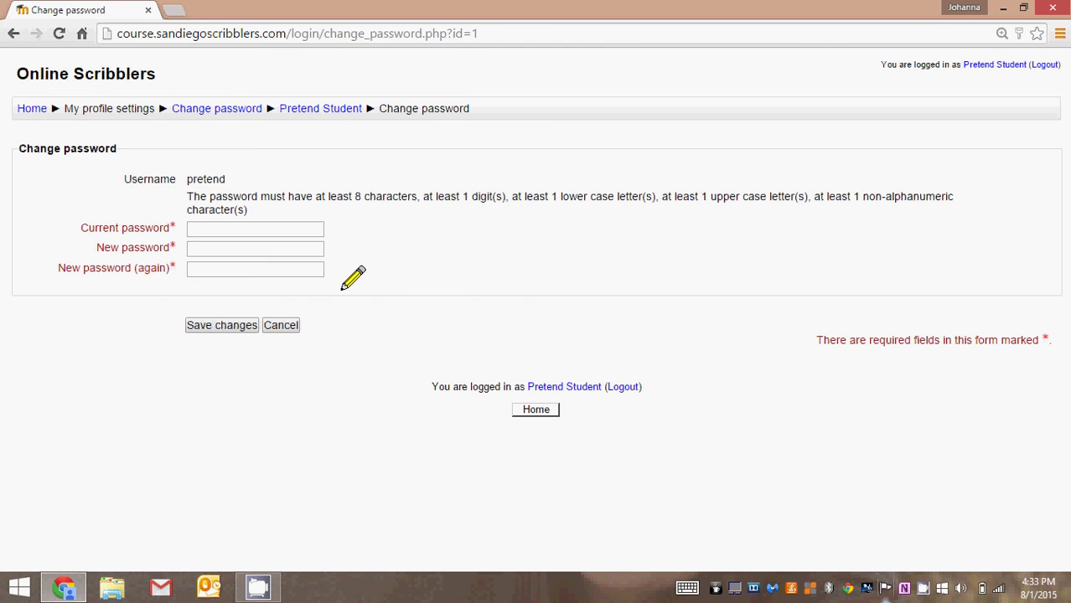
pyautogui.click(280, 325)
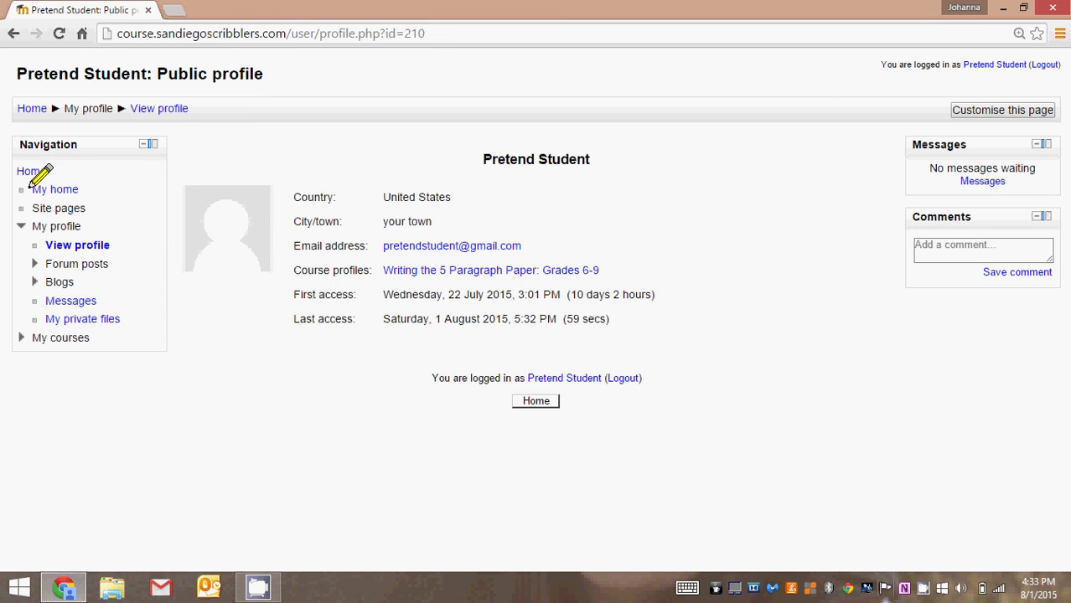
# Go back to the Online Scribblers home page, expand My profile settings, and scroll the page briefly
pyautogui.click(33, 172)
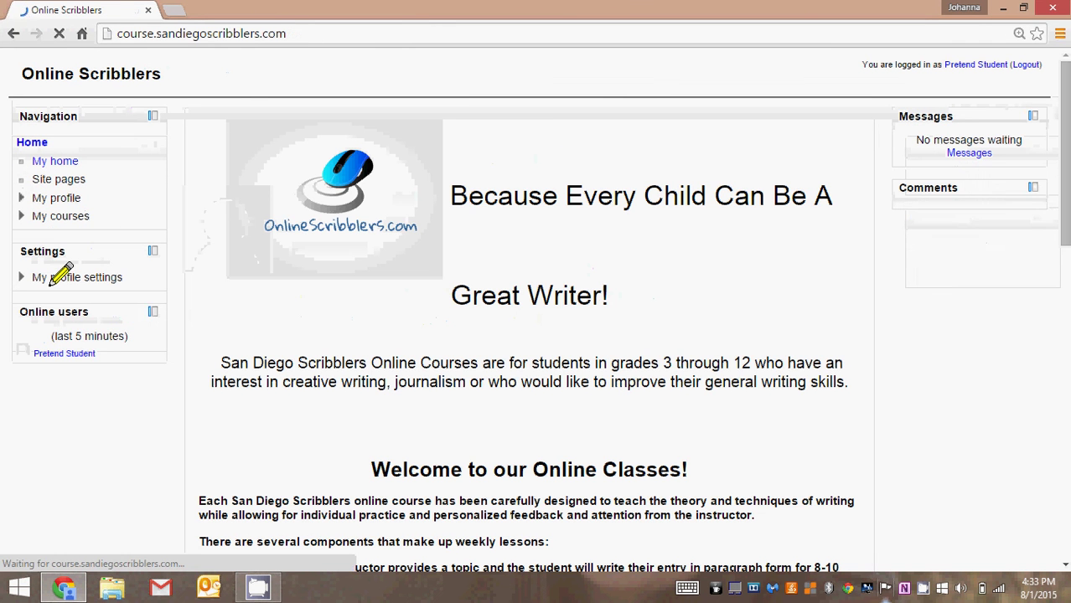
pyautogui.click(62, 277)
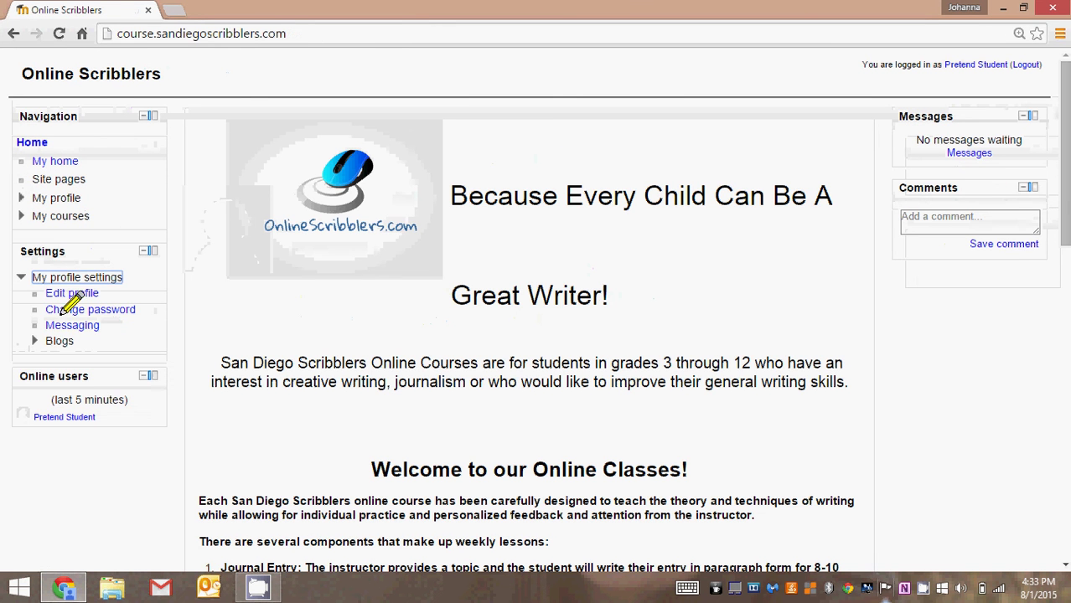
pyautogui.click(72, 325)
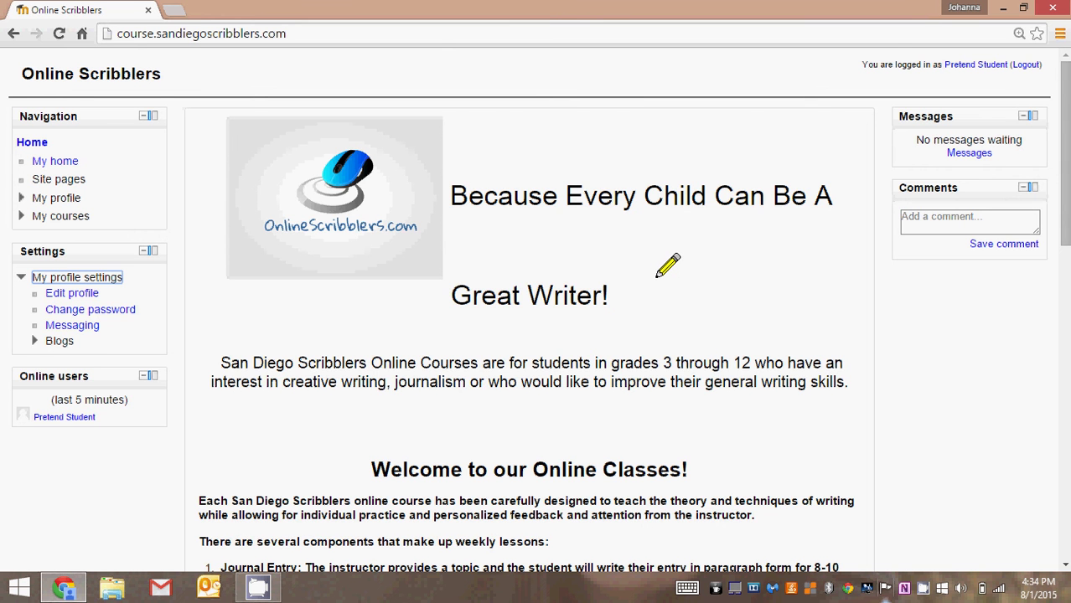
pyautogui.scroll(-3, 668, 266)
pyautogui.scroll(3, 668, 266)
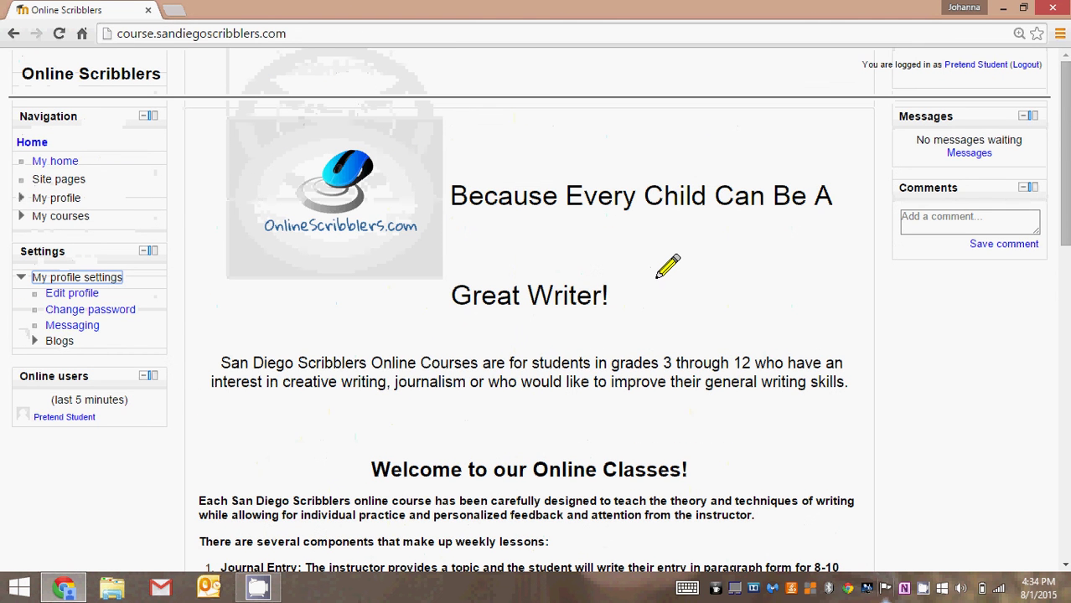